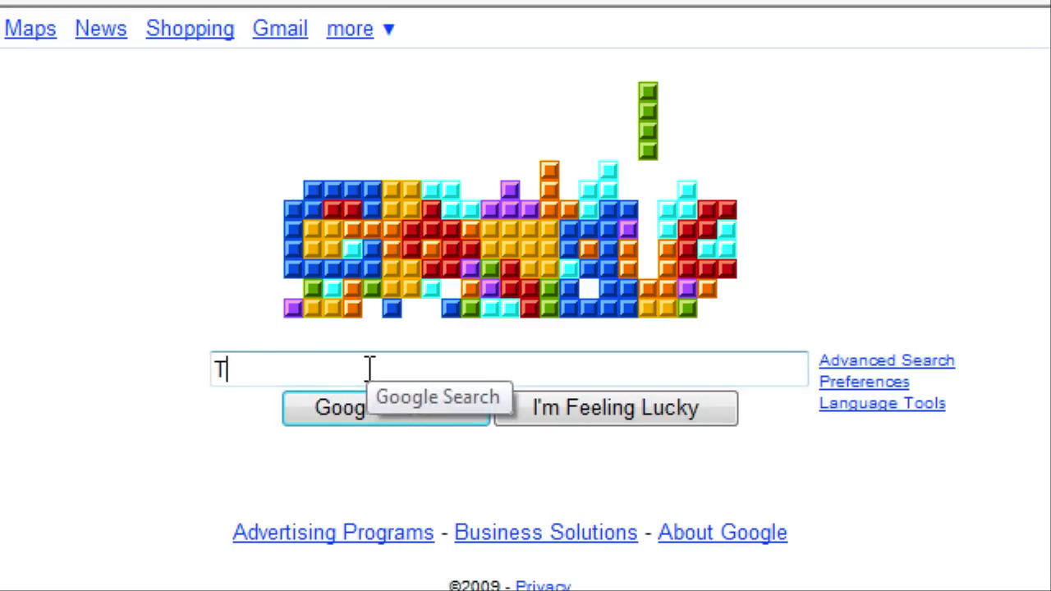
{"action": "type", "text": "rue T"}
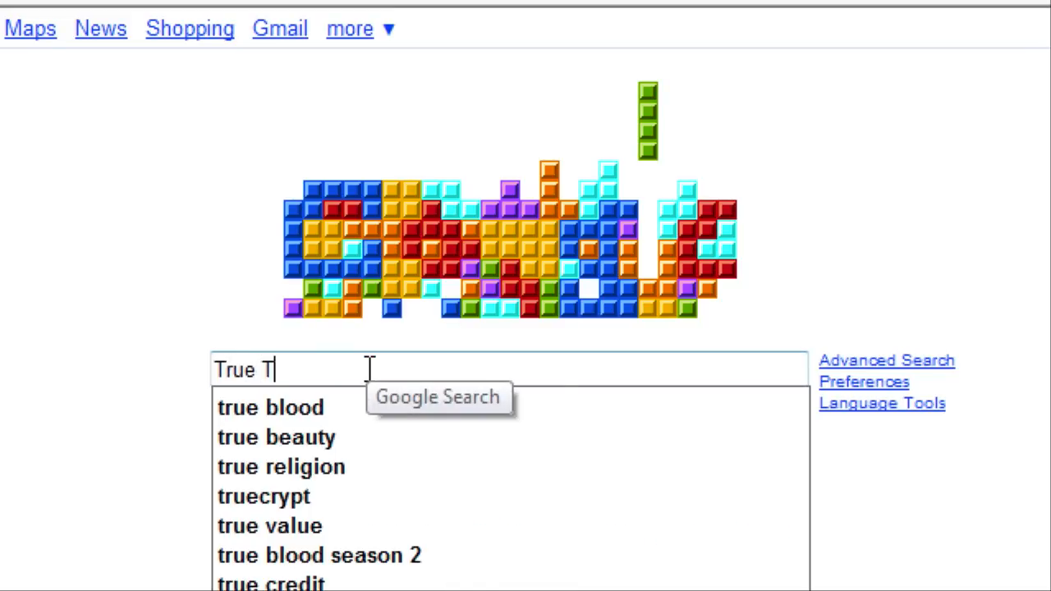
{"action": "type", "text": "ransparencey"}
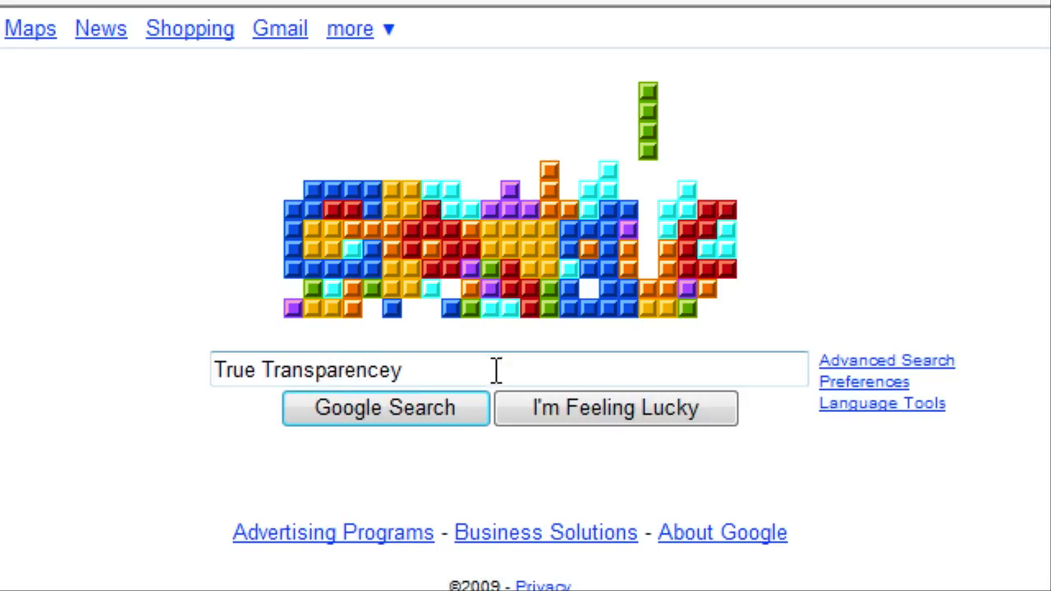
{"action": "scroll", "coordinate": [496, 371], "scroll_direction": "down", "scroll_amount": 2}
Step: Search Google for 'True Transparency' and follow the CrystalXP.net result
{"action": "key", "text": "Return"}
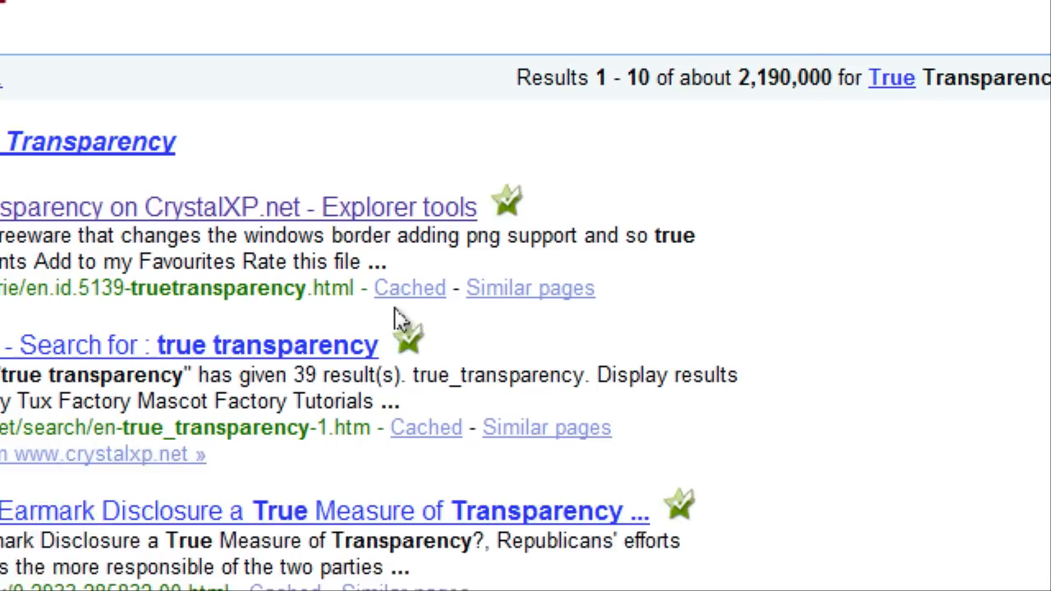
{"action": "left_click", "coordinate": [395, 205]}
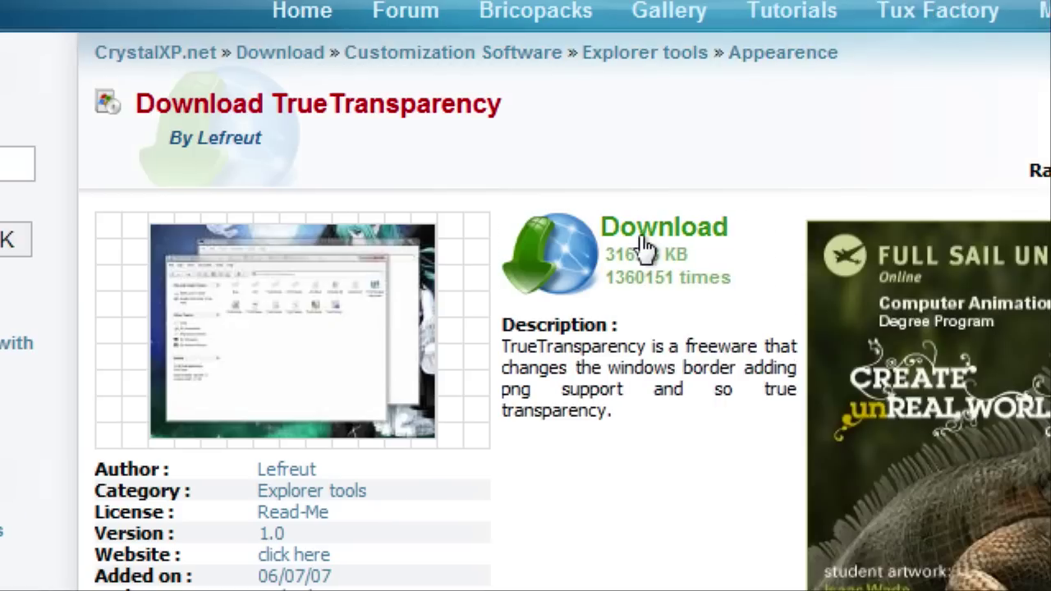
Step: Start the TrueTransparency zip download from the CrystalXP page
{"action": "left_click", "coordinate": [648, 242]}
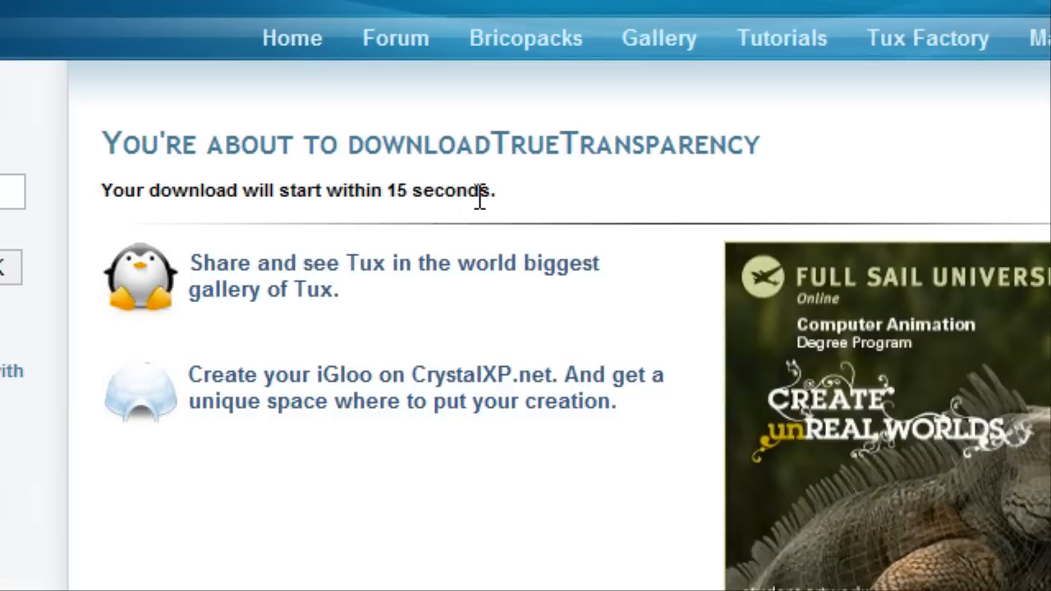
{"action": "scroll", "coordinate": [474, 201], "scroll_direction": "up", "scroll_amount": 1}
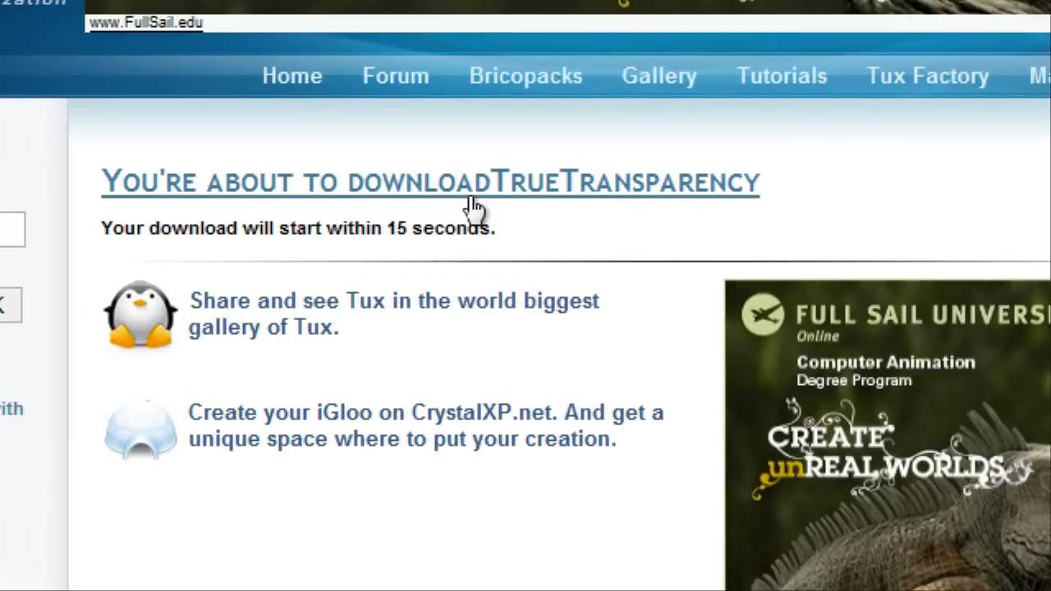
{"action": "left_click", "coordinate": [473, 209]}
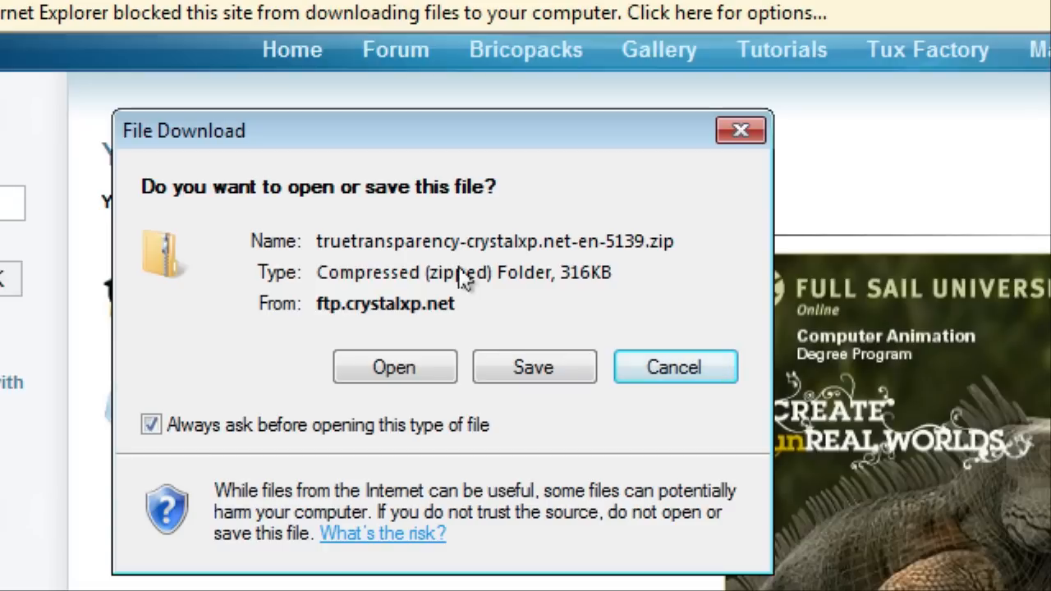
Step: Save truetransparency-crystalxp.net-en-5139.zip (316 KB) to the desktop and dismiss the completion notice
{"action": "left_click", "coordinate": [533, 367]}
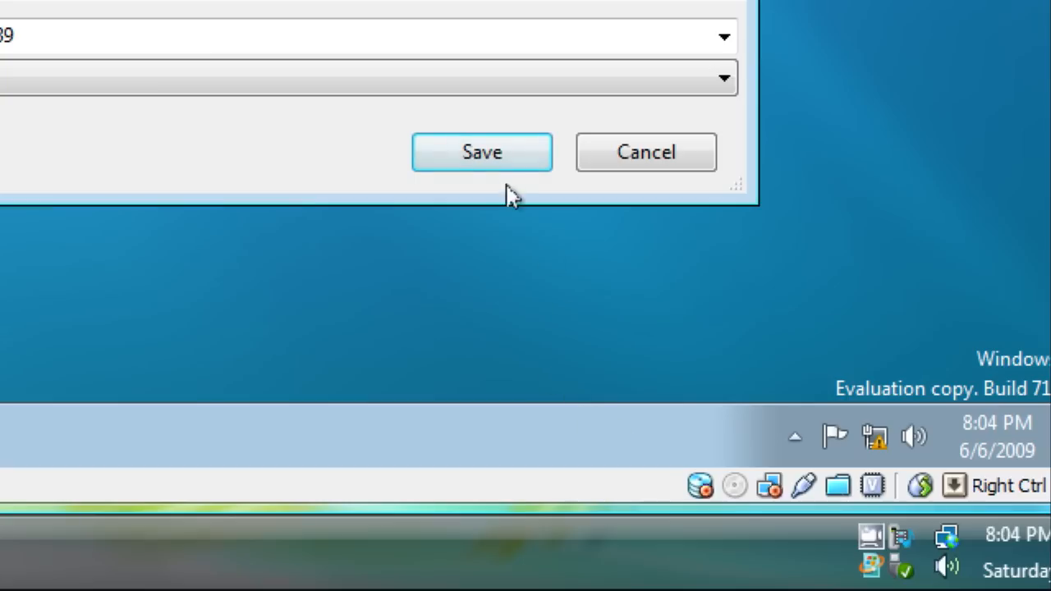
{"action": "left_click", "coordinate": [492, 156]}
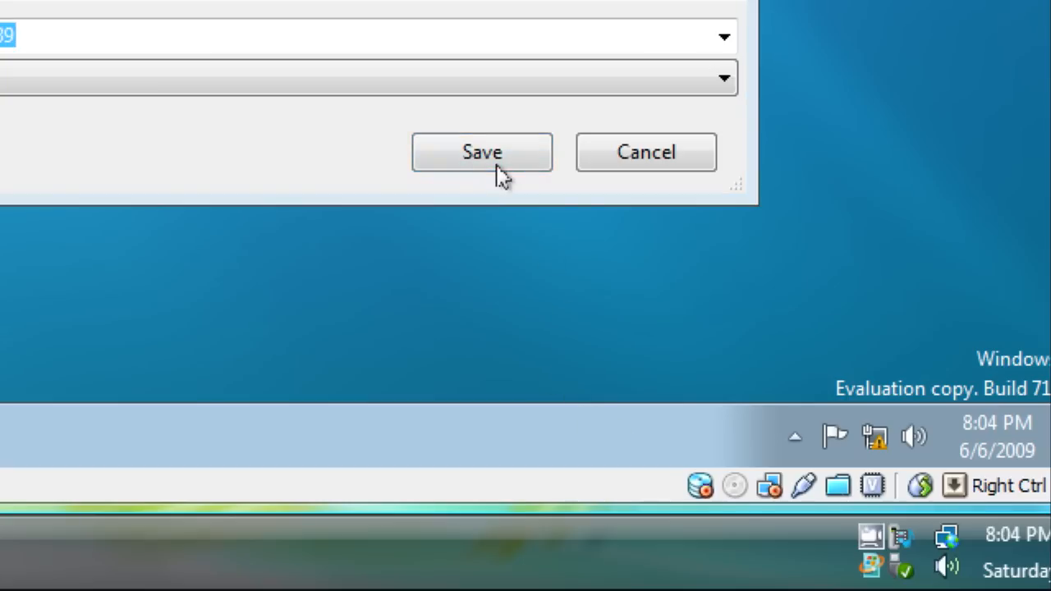
{"action": "left_click", "coordinate": [492, 156]}
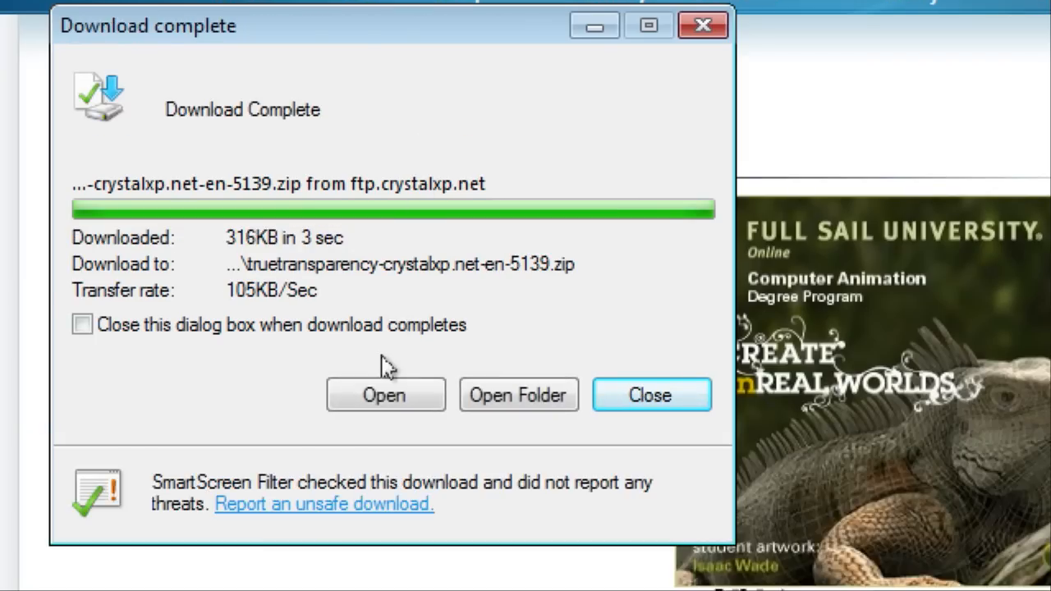
{"action": "left_click", "coordinate": [650, 396]}
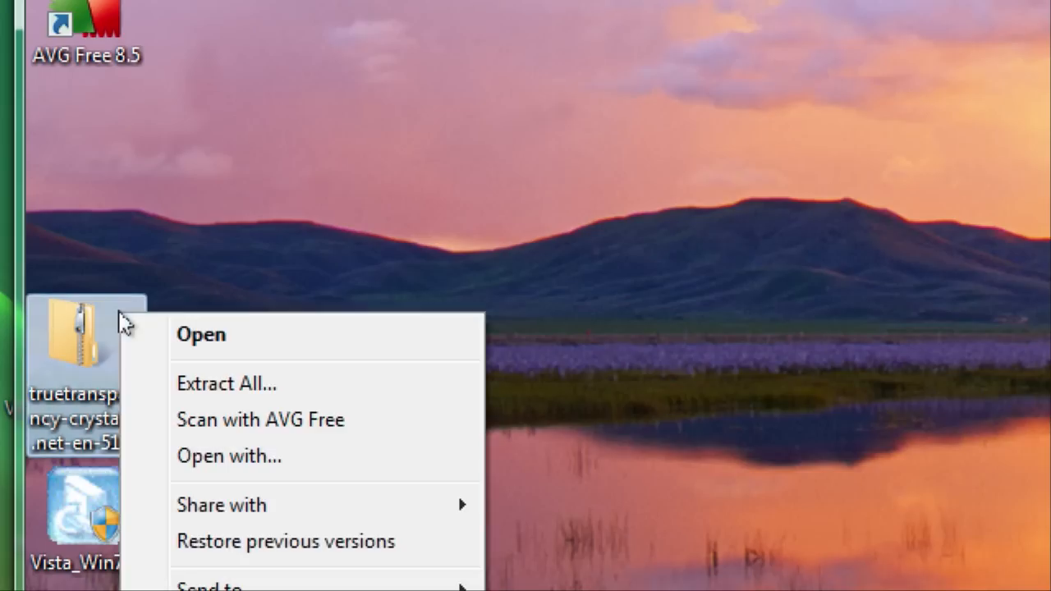
Step: Extract all contents of the downloaded zip into a TrueTransparency folder on the desktop
{"action": "left_click", "coordinate": [230, 383]}
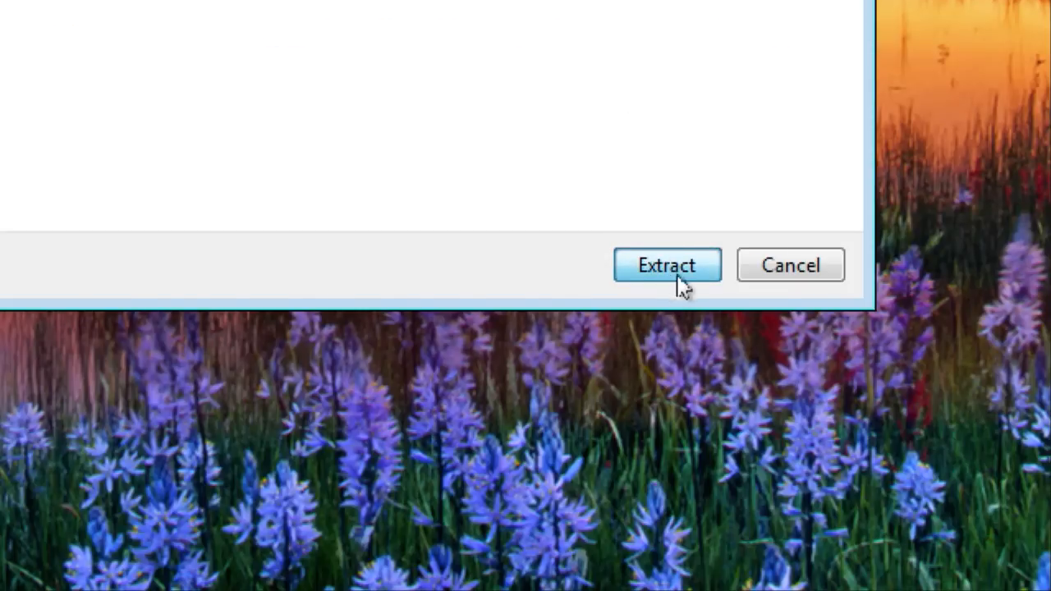
{"action": "left_click", "coordinate": [667, 264]}
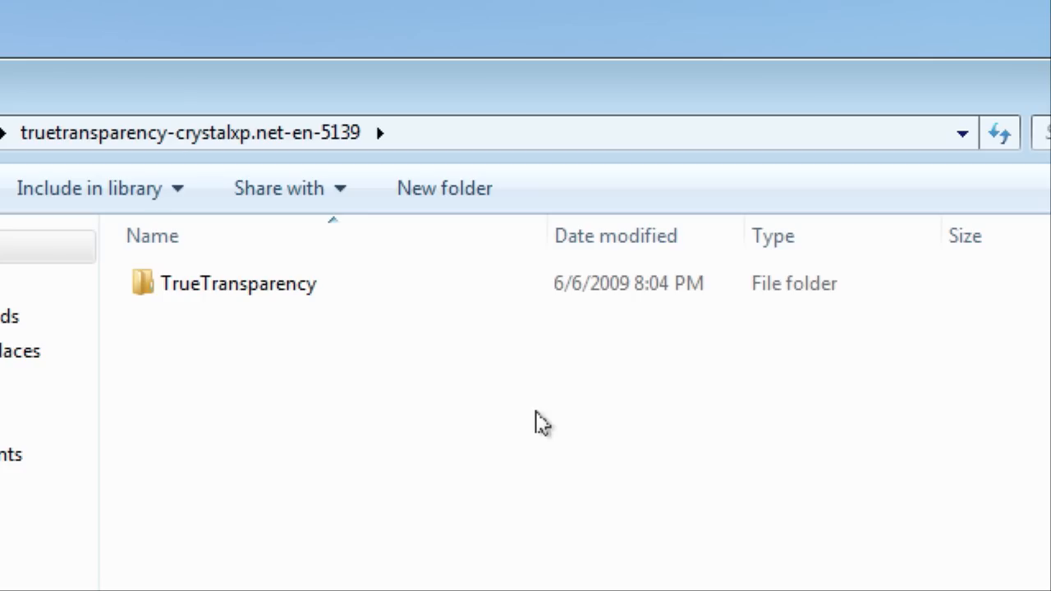
Step: Launch TrueTransparency.exe from the extracted folder, allowing the unverified publisher to run
{"action": "double_click", "coordinate": [317, 284]}
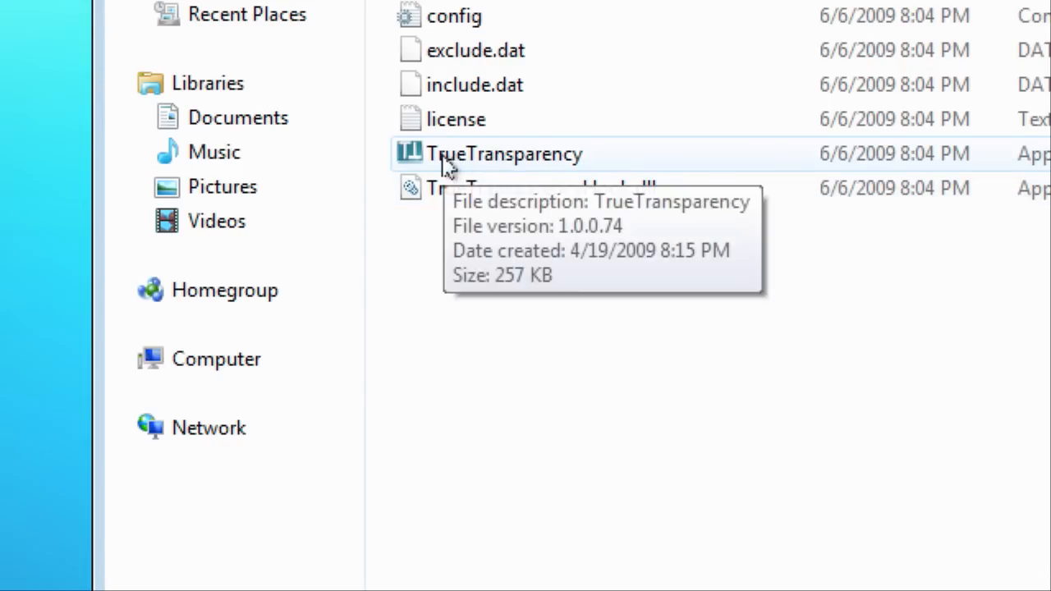
{"action": "double_click", "coordinate": [448, 164]}
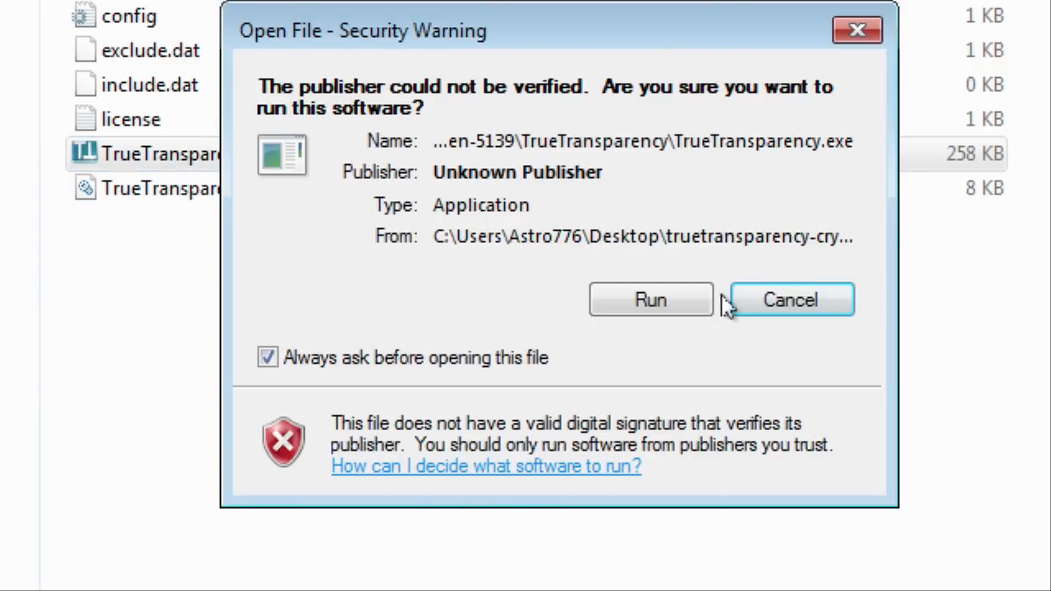
{"action": "left_click", "coordinate": [706, 305]}
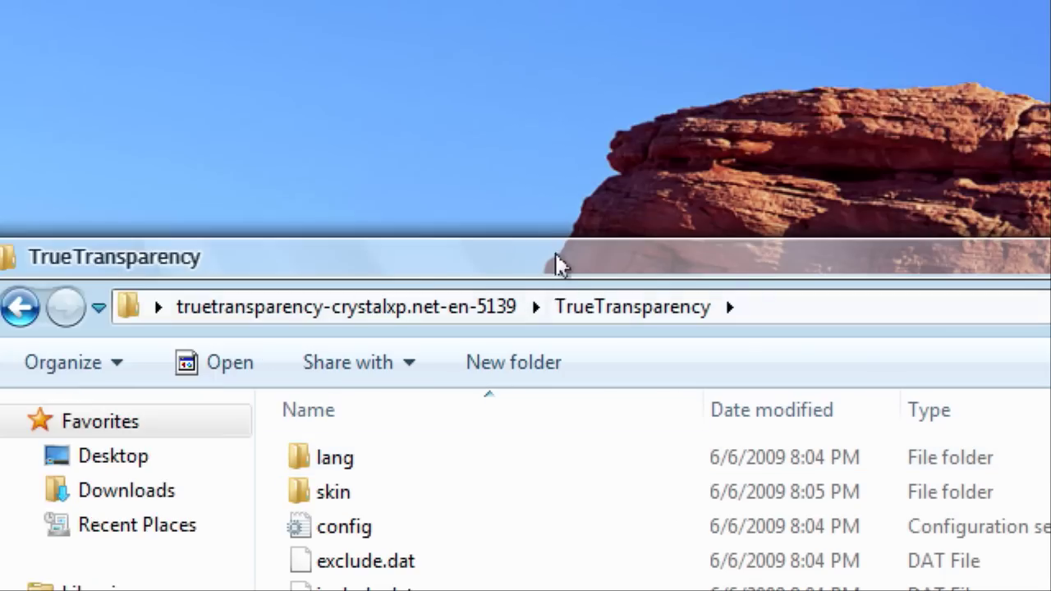
Step: Close the TrueTransparency folder window so only the desktop remains
{"action": "left_click_drag", "start_coordinate": [558, 258], "coordinate": [735, 270]}
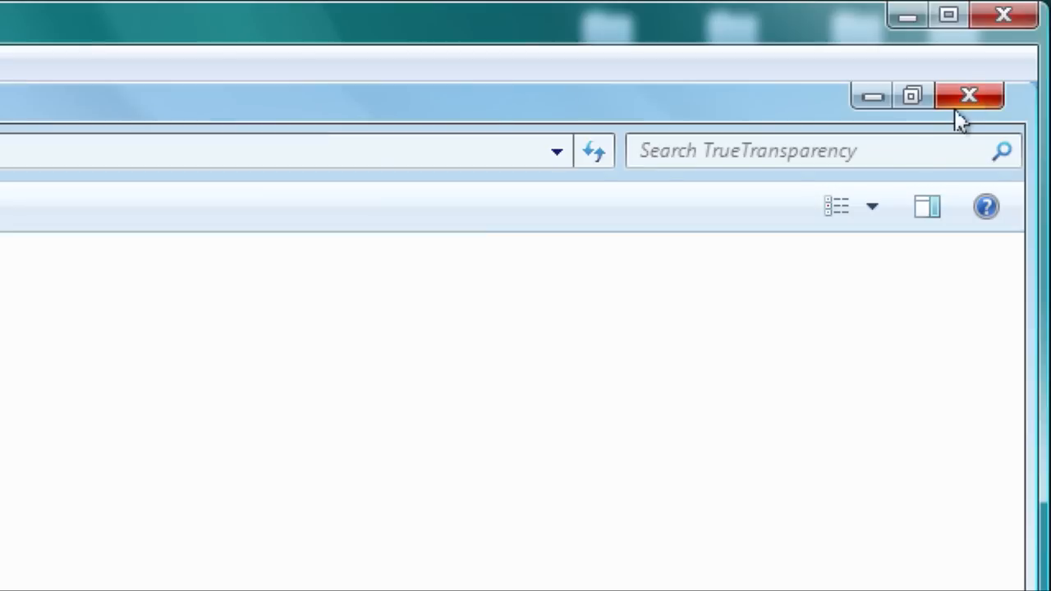
{"action": "left_click", "coordinate": [969, 96]}
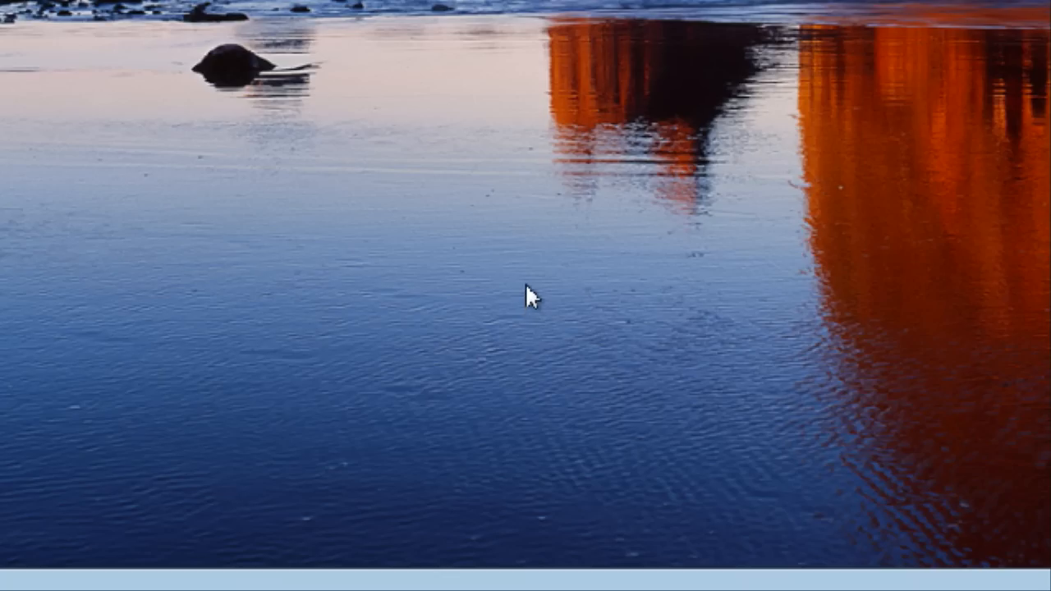